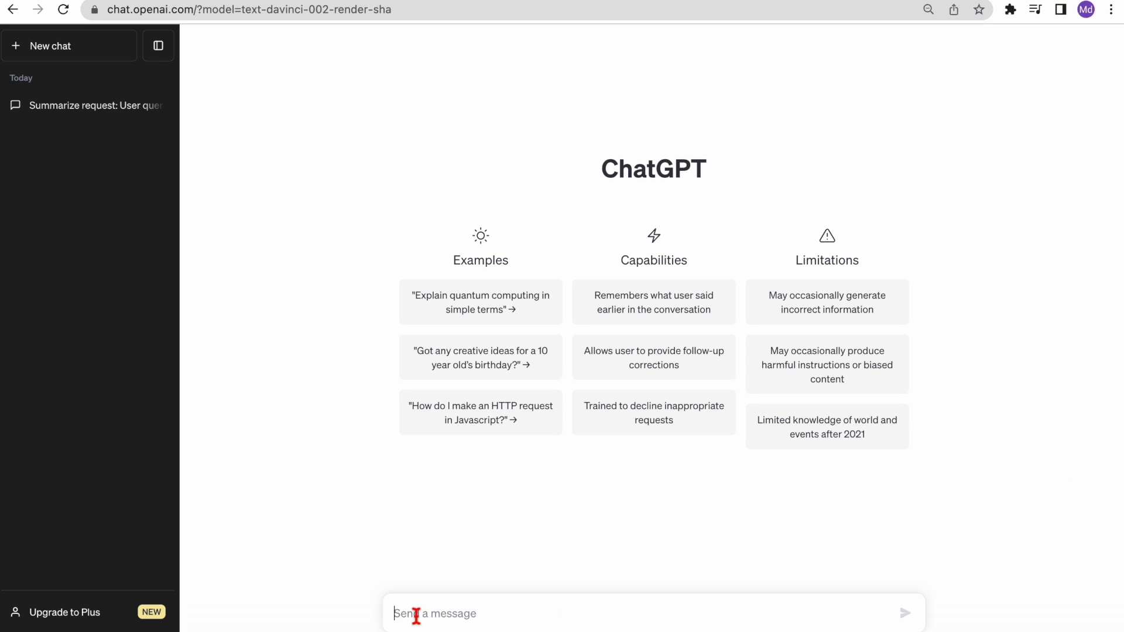
Ask ChatGPT to 'Write 50 captions like this', including the two pasted example quotes
{"action": "type", "text": "Write 50 captions like this"}
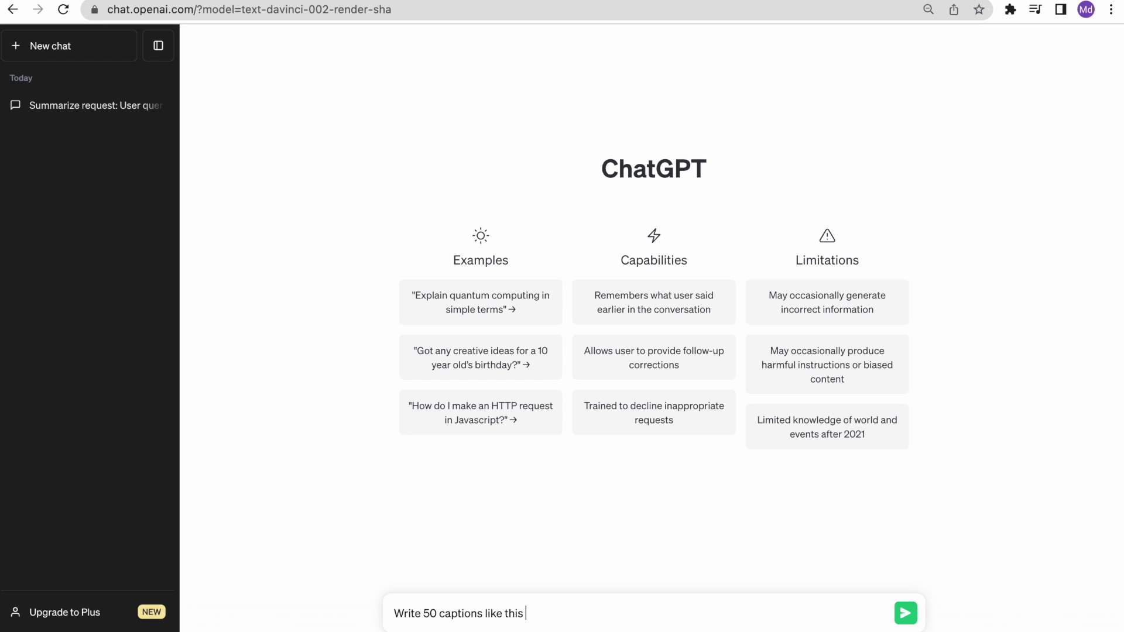
{"action": "type", "text": "'Life is like a camera, focus on what's important' or 'In the middle of every difficulty lies opportunity.'"}
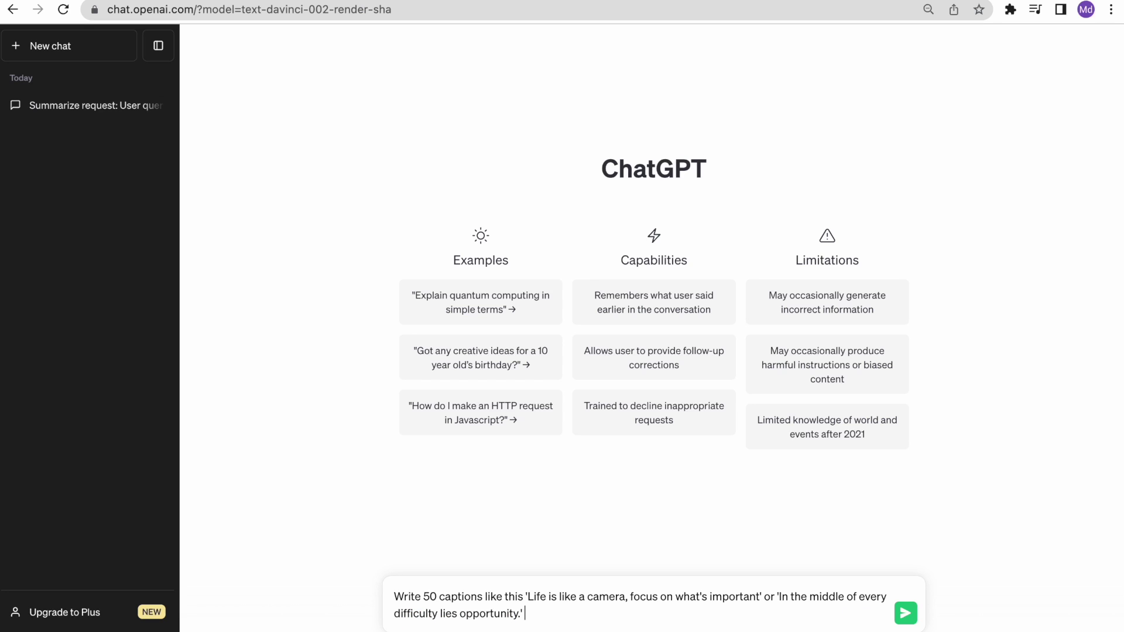
{"action": "left_click", "coordinate": [906, 614]}
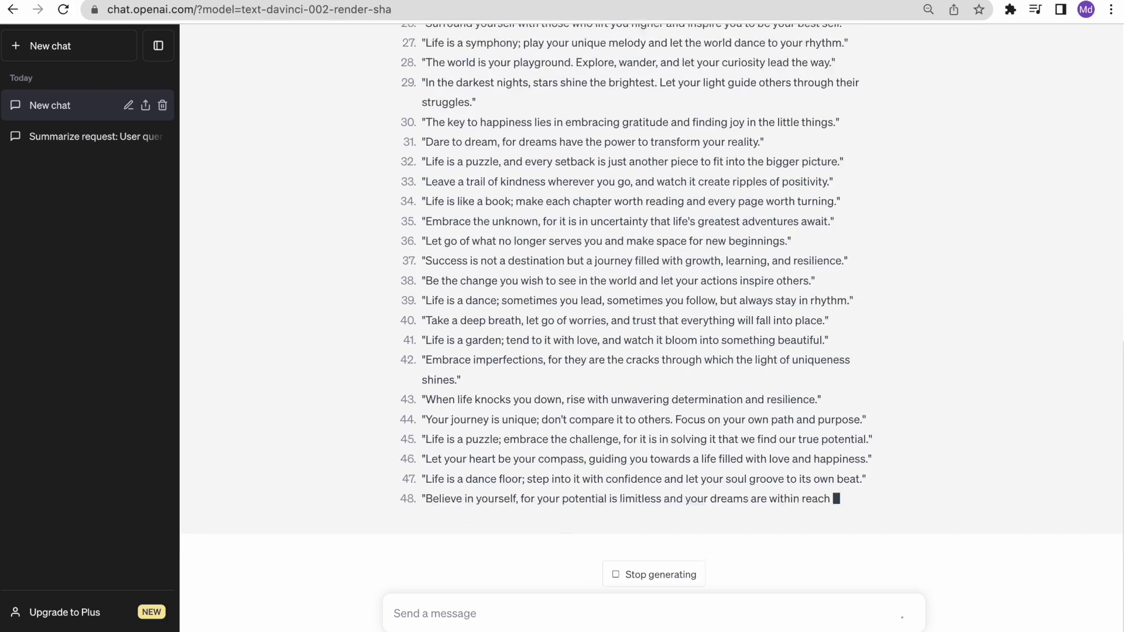
Send the follow-up 'Write another 50 captions like this' with the example quotes pasted
{"action": "scroll", "coordinate": [644, 352], "scroll_direction": "down", "scroll_amount": 9}
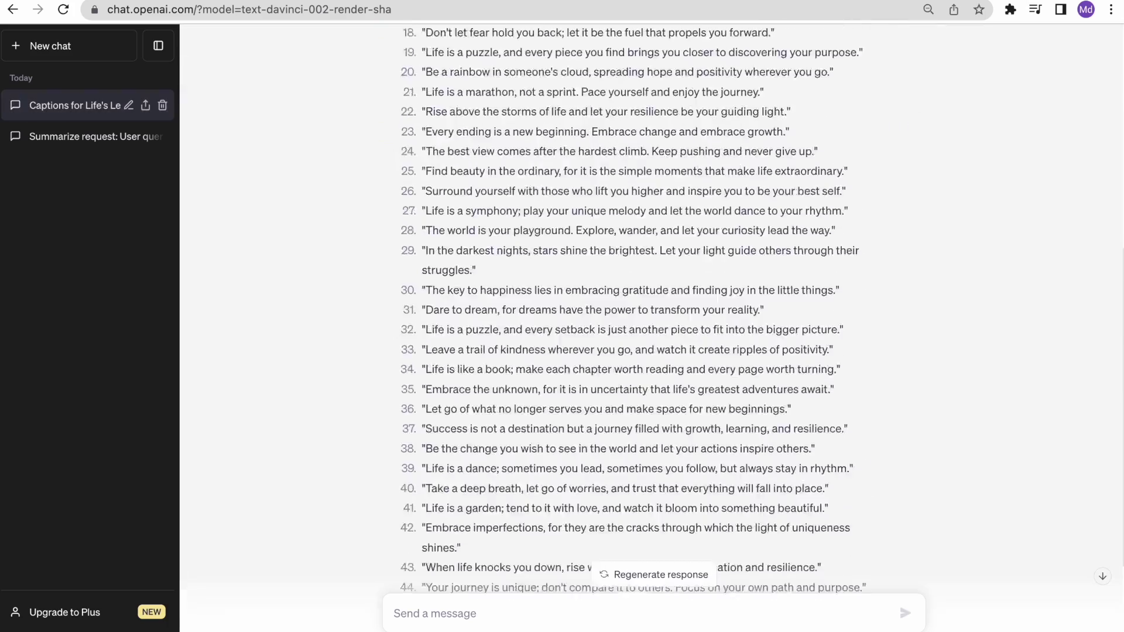
{"action": "left_click", "coordinate": [469, 614]}
{"action": "type", "text": "Write another 50 captions like "}
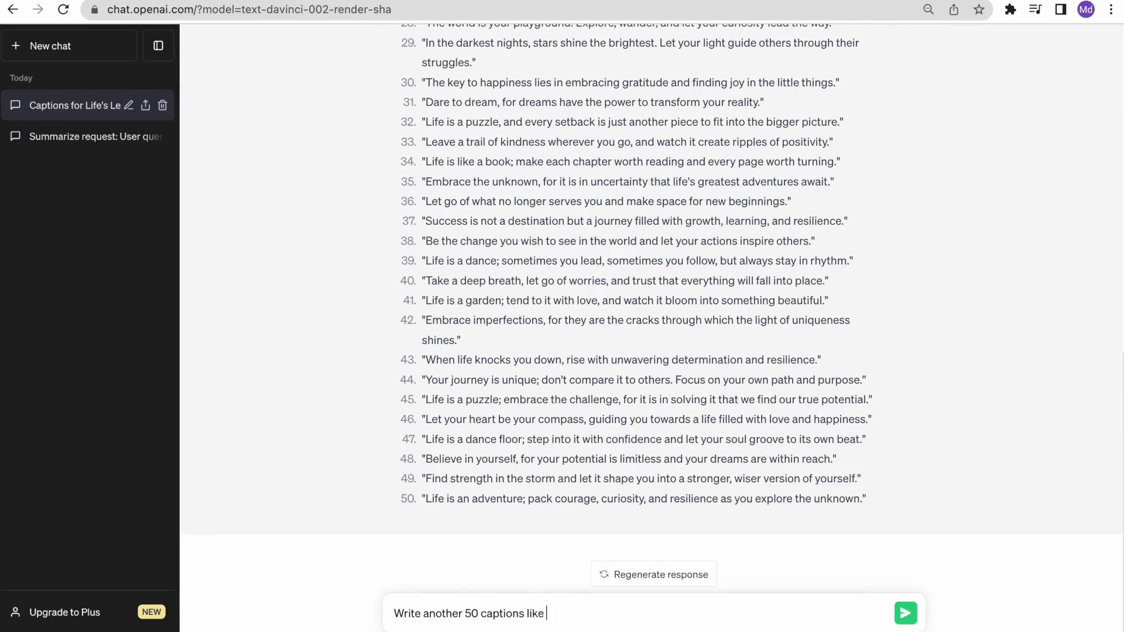
{"action": "type", "text": "this"}
{"action": "type", "text": "'Life is like a camera, focus on what's important' or 'In the middle of every difficulty lies opportunity.'"}
{"action": "key", "text": "Return"}
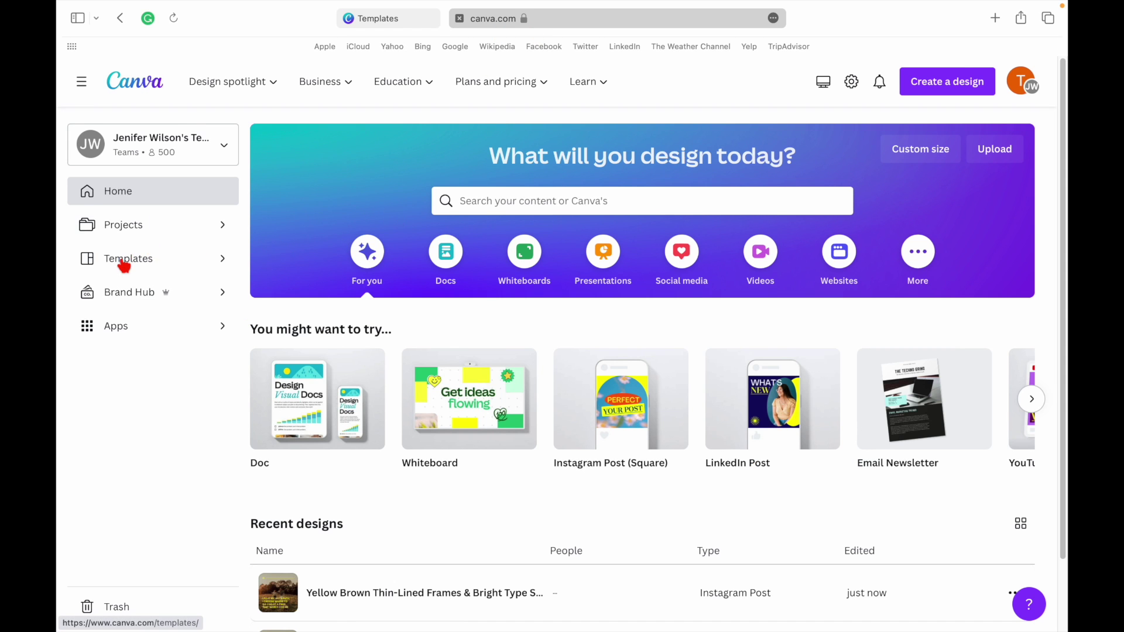
Find the Yellow Brown thin-lined frames template under Templates > Social Media > Instagram Posts and customize it
{"action": "left_click", "coordinate": [128, 265]}
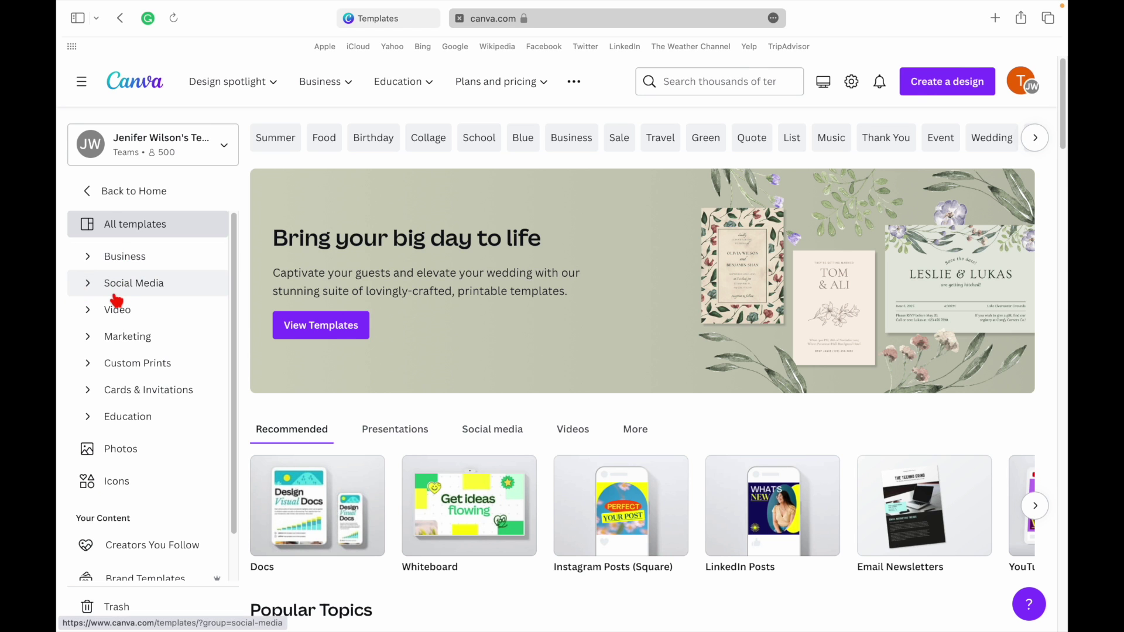
{"action": "left_click", "coordinate": [121, 288]}
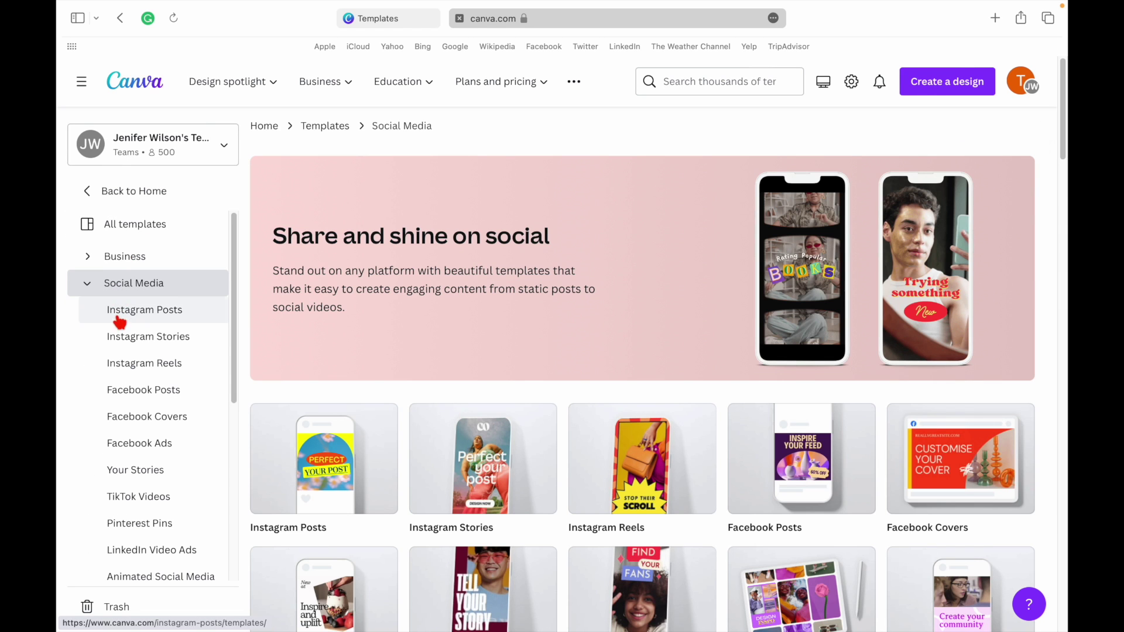
{"action": "left_click", "coordinate": [169, 315]}
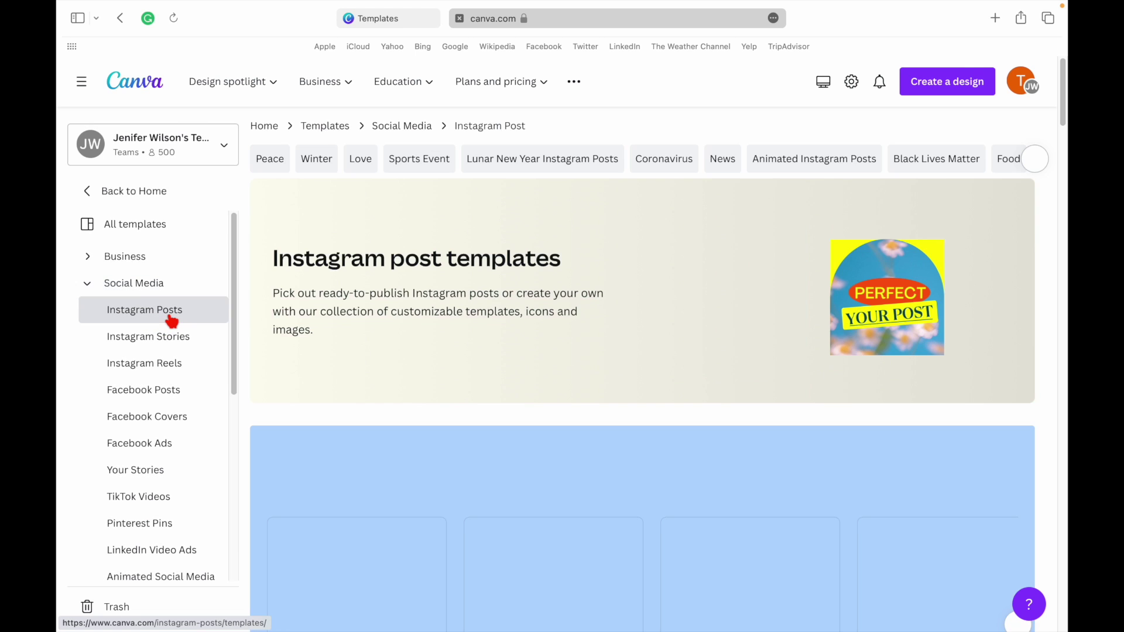
{"action": "scroll", "coordinate": [658, 364], "scroll_direction": "down", "scroll_amount": 5}
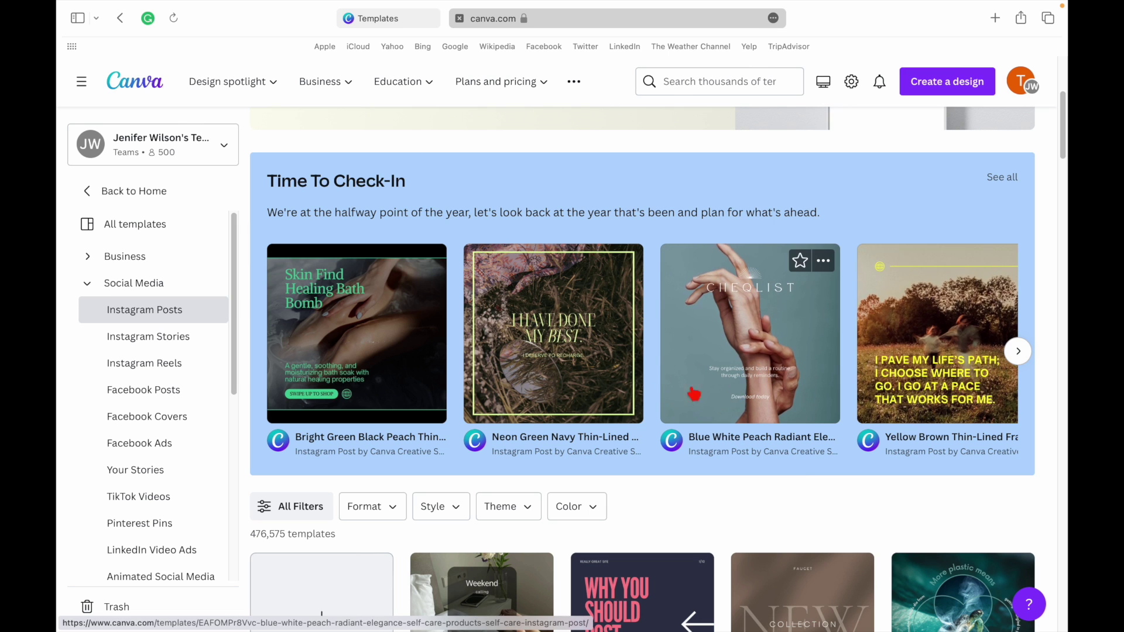
{"action": "scroll", "coordinate": [891, 415], "scroll_direction": "down", "scroll_amount": 2}
{"action": "scroll", "coordinate": [892, 415], "scroll_direction": "down", "scroll_amount": 4}
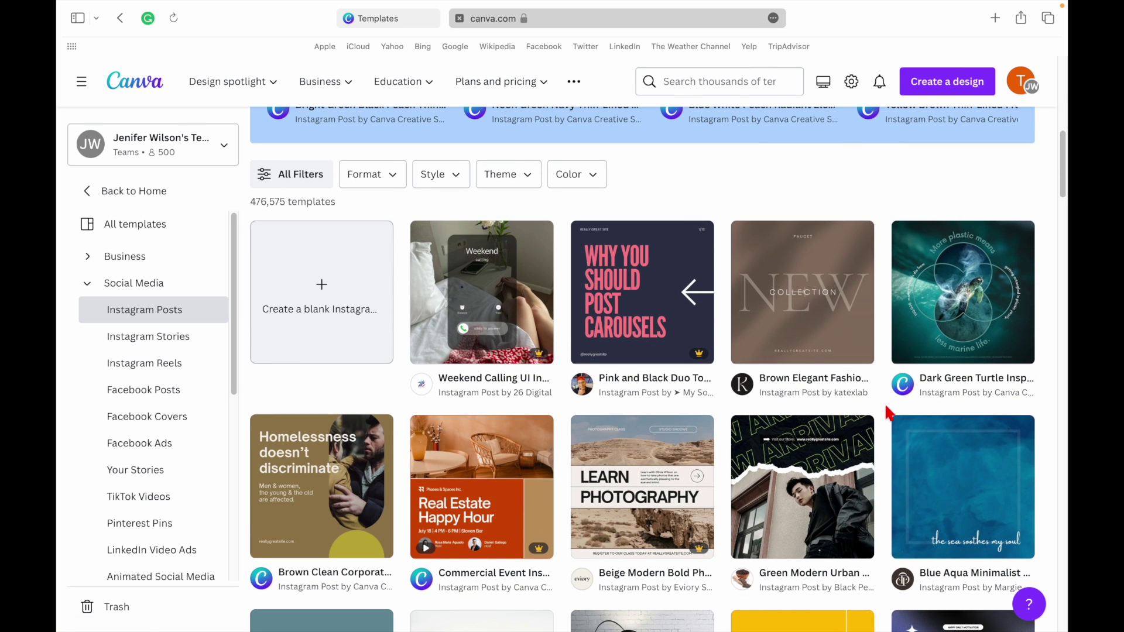
{"action": "scroll", "coordinate": [890, 412], "scroll_direction": "up", "scroll_amount": 5}
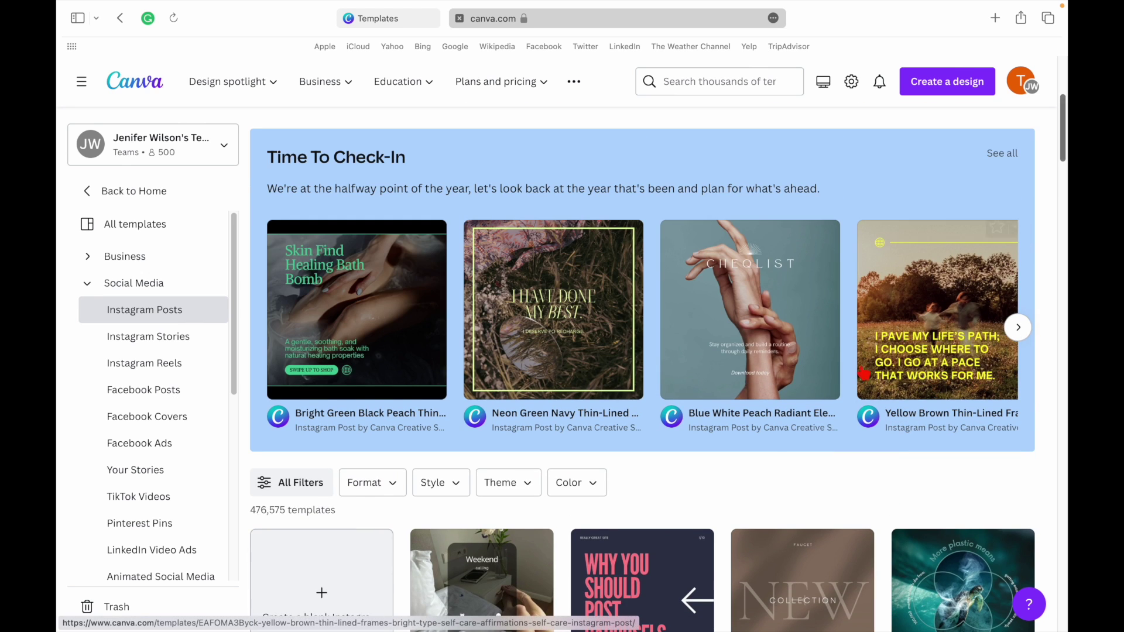
{"action": "left_click", "coordinate": [865, 373]}
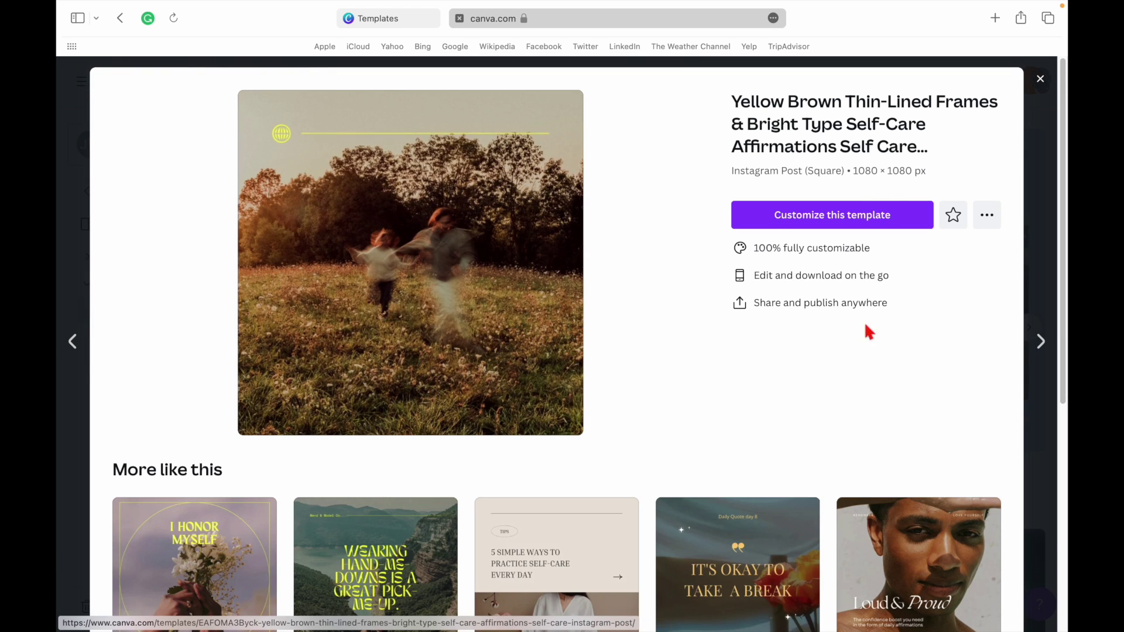
{"action": "left_click", "coordinate": [866, 210]}
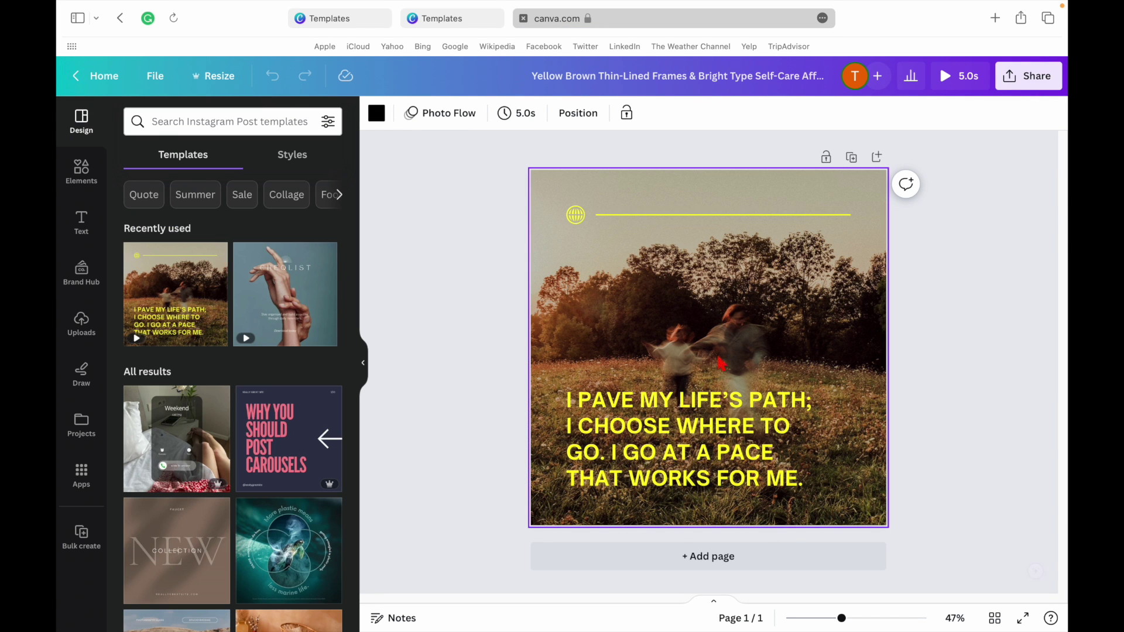
Make the quote sentence case, size 35, centre-aligned, in an enlarged box moved higher
{"action": "left_click", "coordinate": [699, 410]}
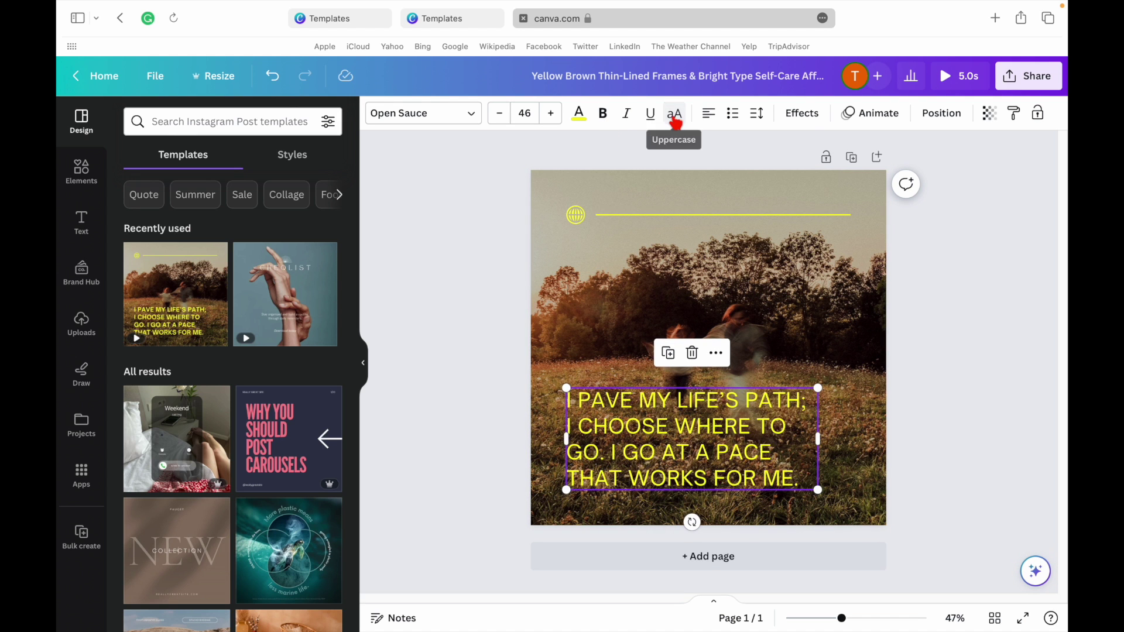
{"action": "left_click", "coordinate": [675, 113]}
{"action": "left_click_drag", "start_coordinate": [820, 388], "coordinate": [855, 375]}
{"action": "left_click_drag", "start_coordinate": [713, 383], "coordinate": [722, 317]}
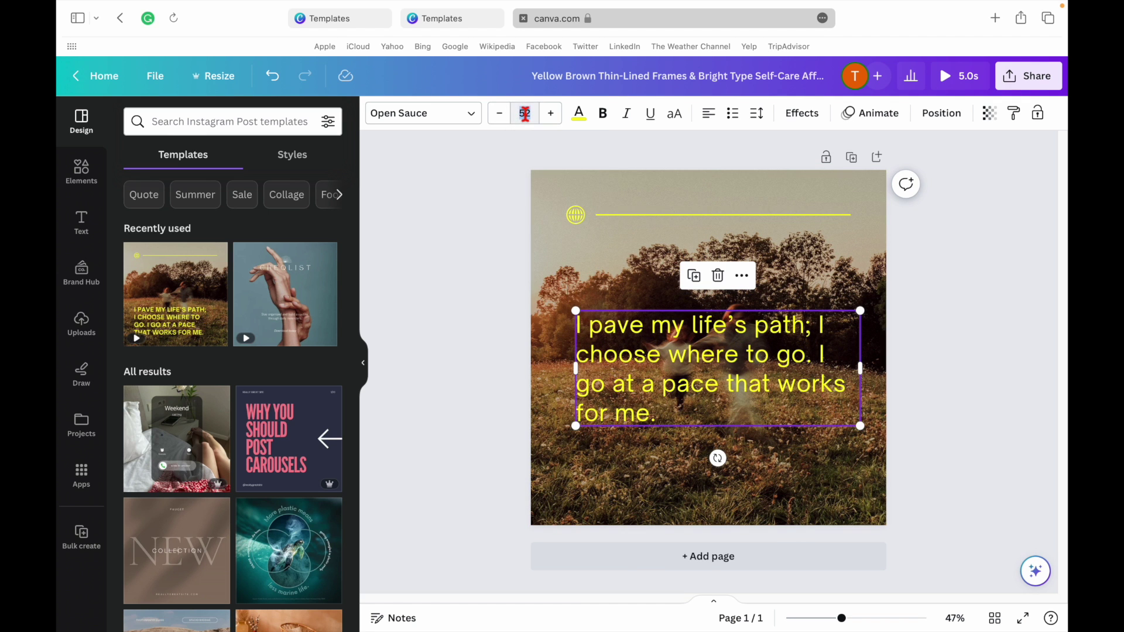
{"action": "type", "text": "35"}
{"action": "key", "text": "Return"}
{"action": "left_click", "coordinate": [708, 113]}
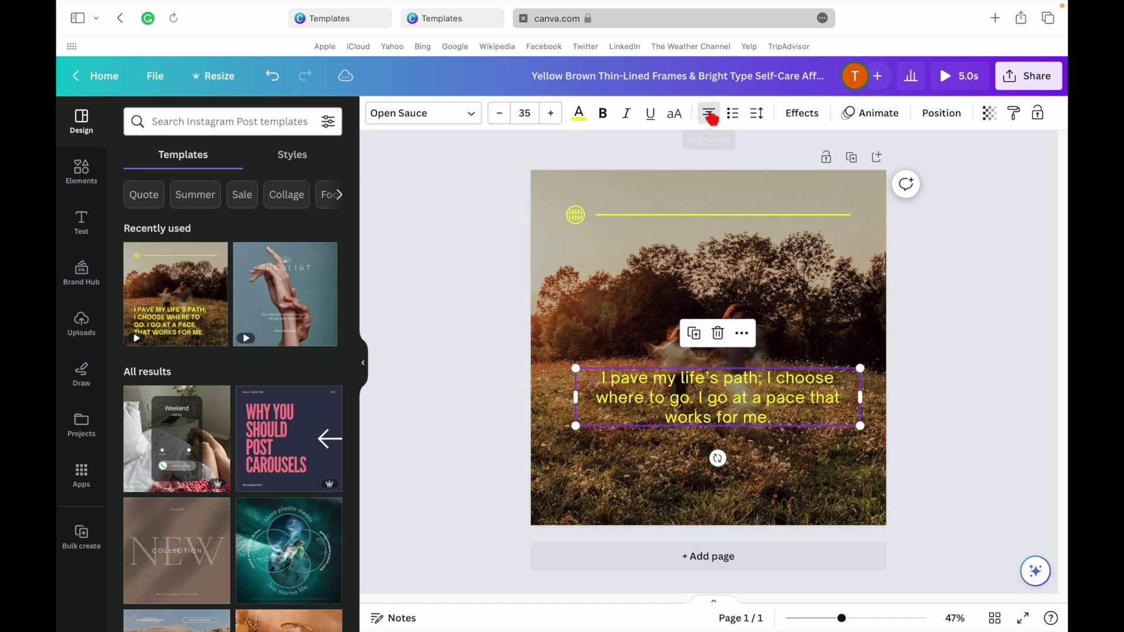
Colour all of the quote text white
{"action": "left_click", "coordinate": [81, 475]}
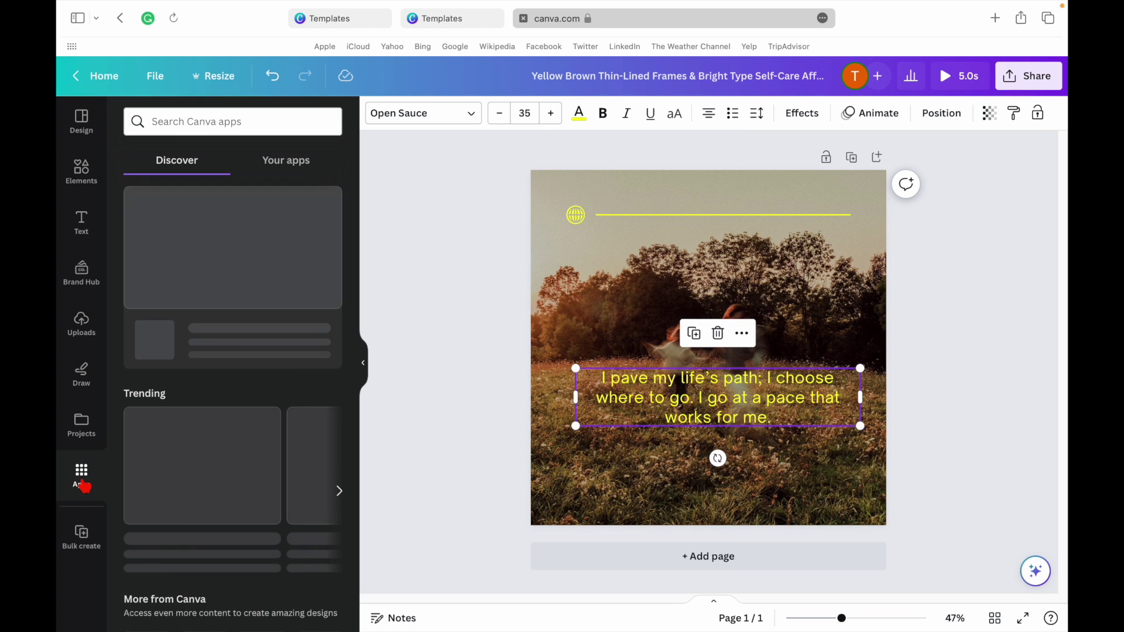
{"action": "double_click", "coordinate": [648, 384]}
{"action": "left_click", "coordinate": [579, 113]}
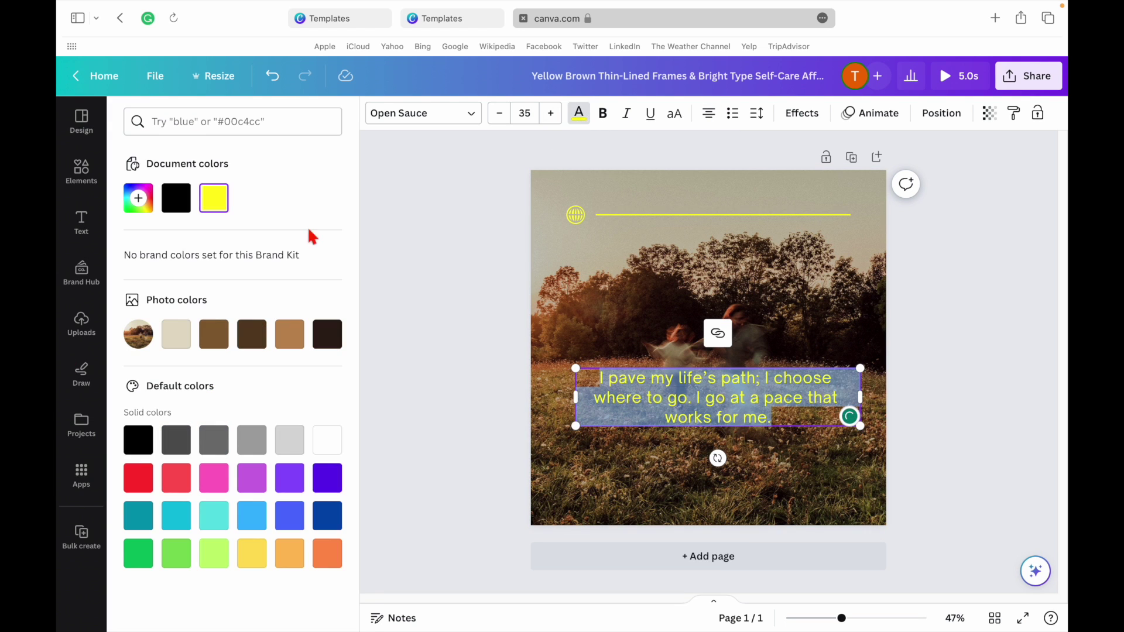
{"action": "left_click", "coordinate": [81, 478]}
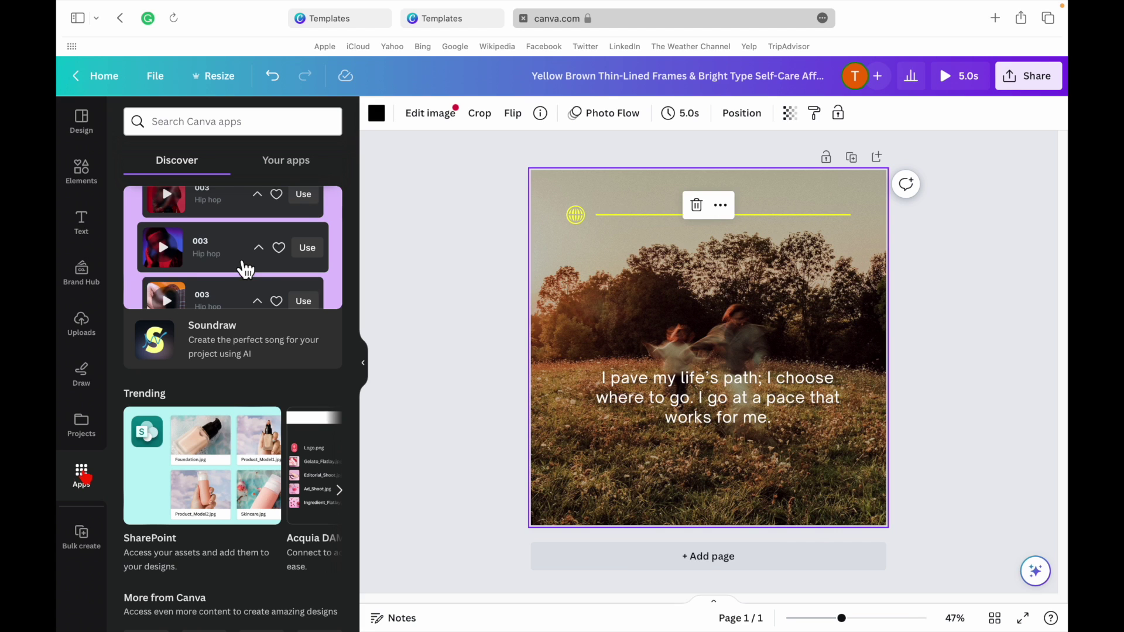
In Bulk create's manual data table, delete the Email column and paste the quotes into Name
{"action": "scroll", "coordinate": [261, 427], "scroll_direction": "down", "scroll_amount": 5}
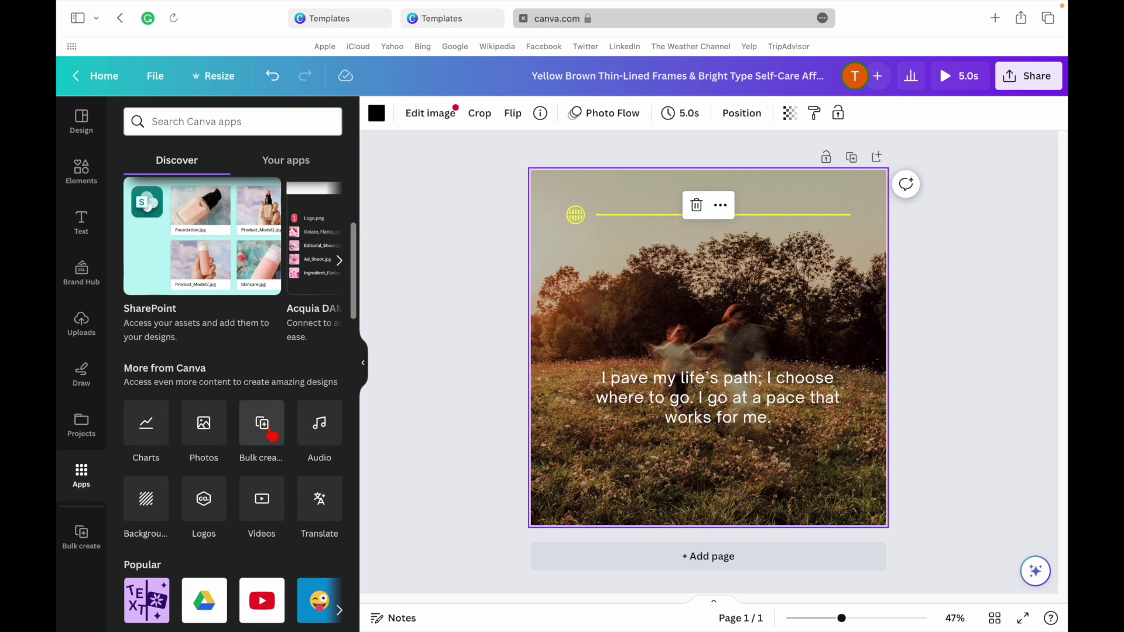
{"action": "left_click", "coordinate": [270, 430]}
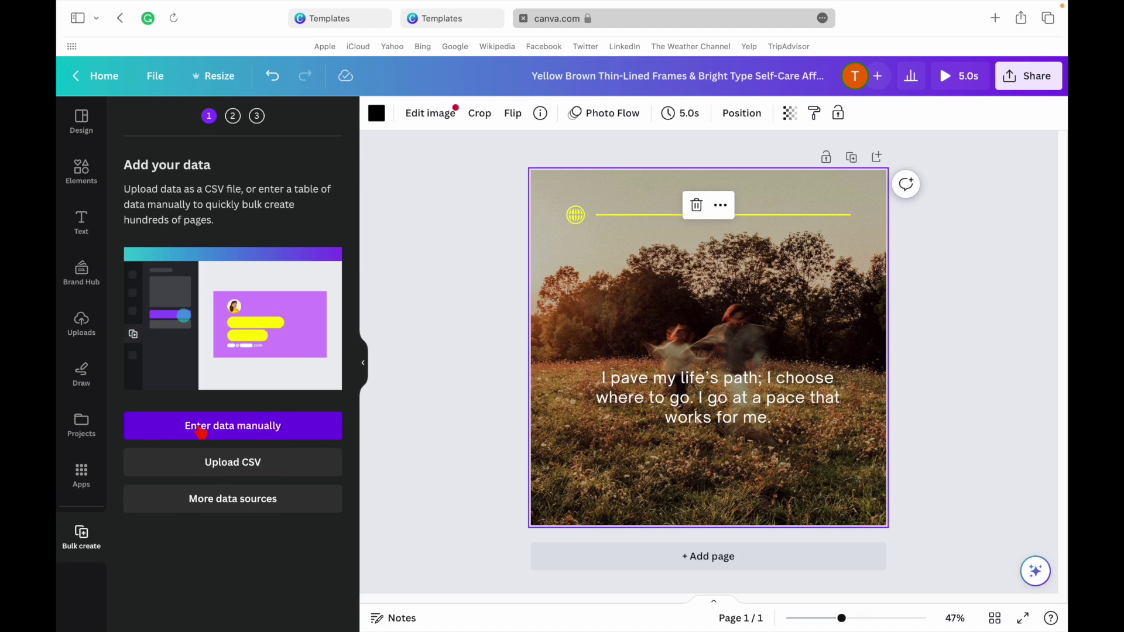
{"action": "left_click", "coordinate": [287, 433]}
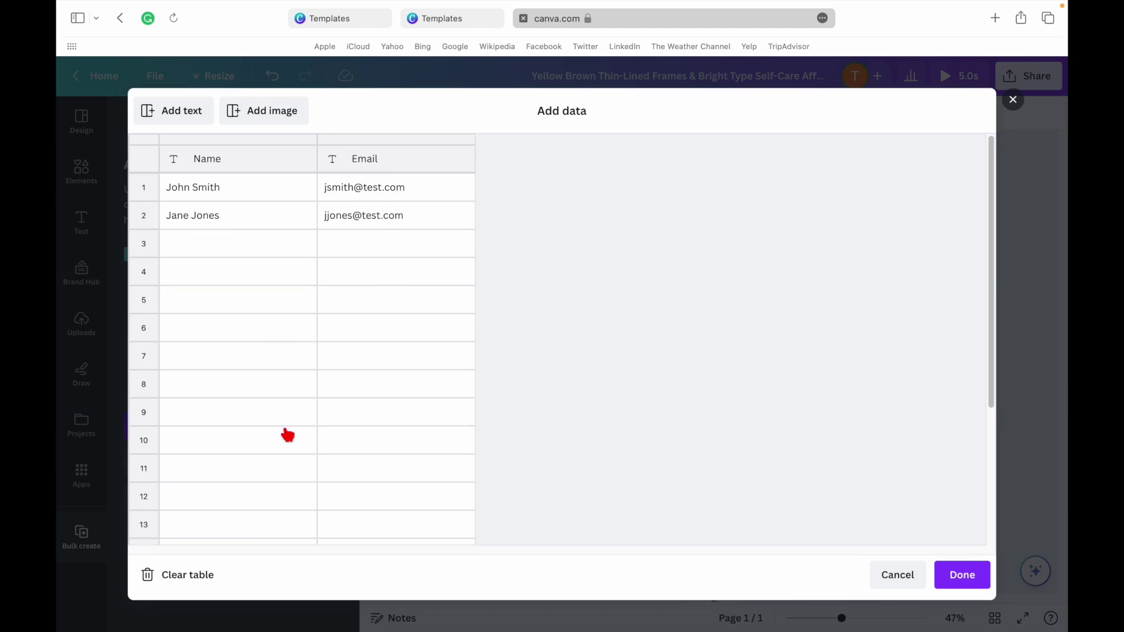
{"action": "right_click", "coordinate": [388, 186]}
{"action": "left_click", "coordinate": [466, 308]}
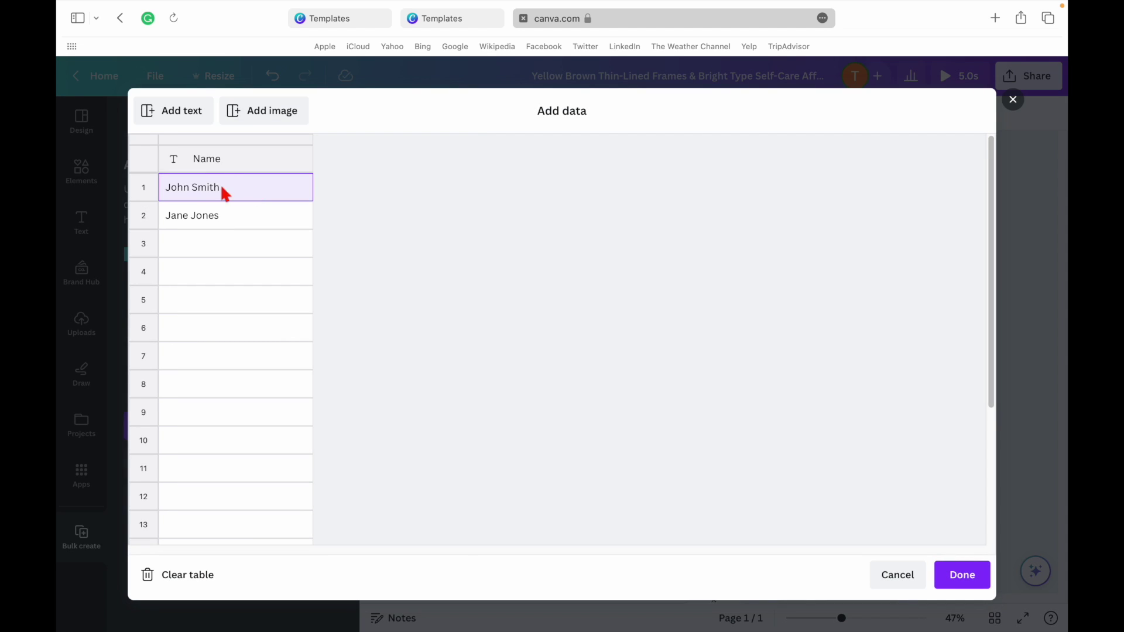
{"action": "left_click", "coordinate": [227, 217]}
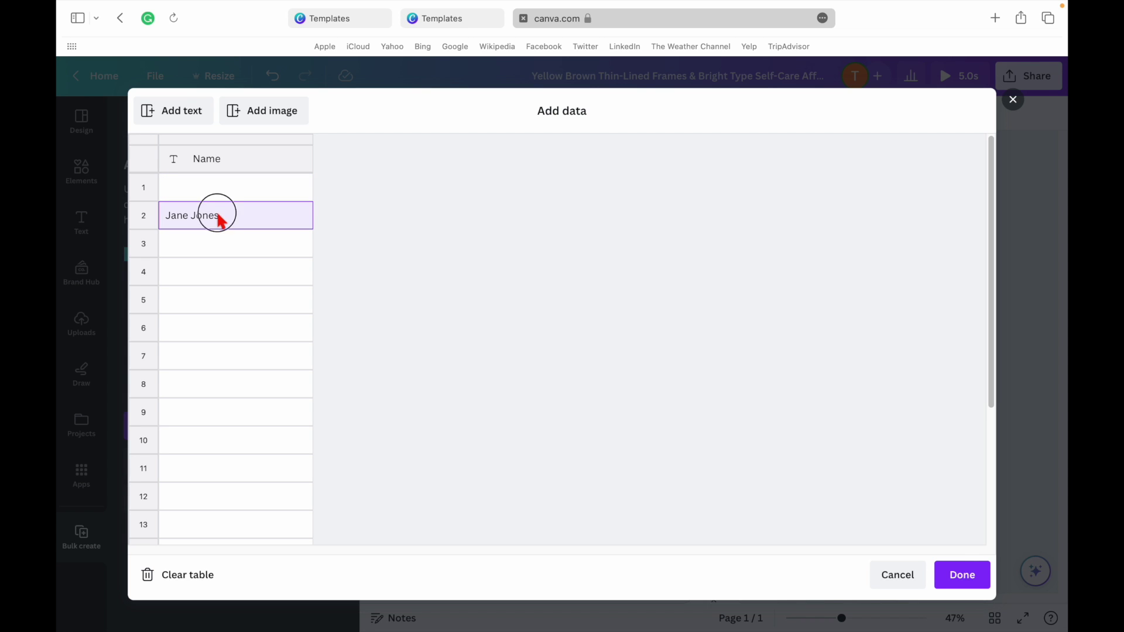
{"action": "left_click", "coordinate": [188, 186]}
{"action": "key", "text": "super+v"}
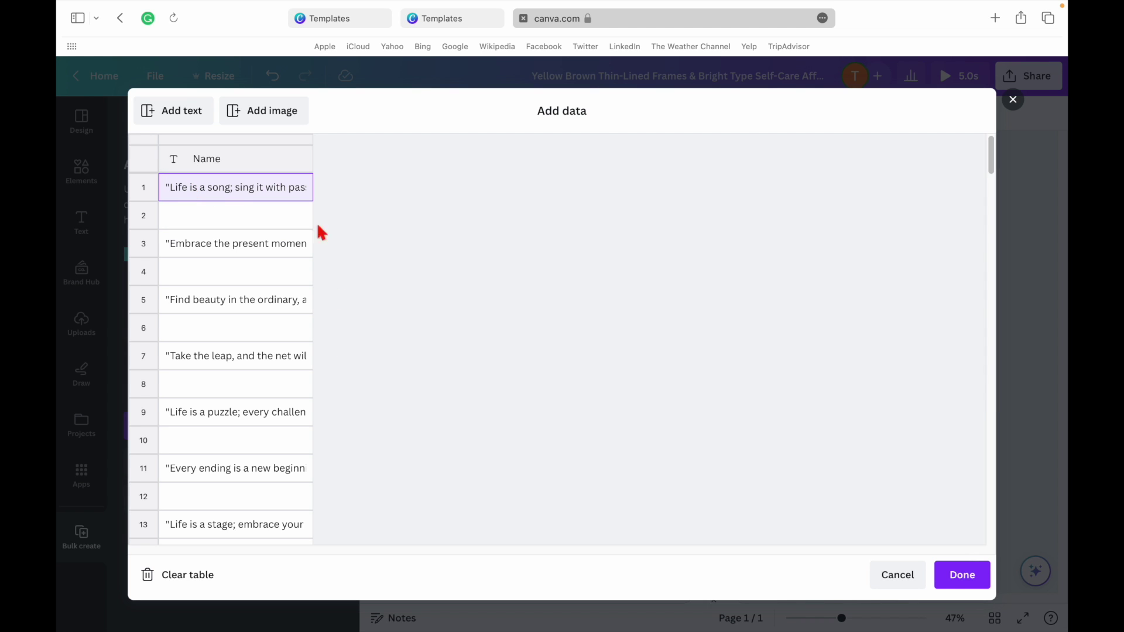
{"action": "scroll", "coordinate": [604, 279], "scroll_direction": "down", "scroll_amount": 10}
{"action": "left_click", "coordinate": [962, 574]}
Connect the caption text box to the Name field and generate the 75 pages
{"action": "right_click", "coordinate": [779, 399]}
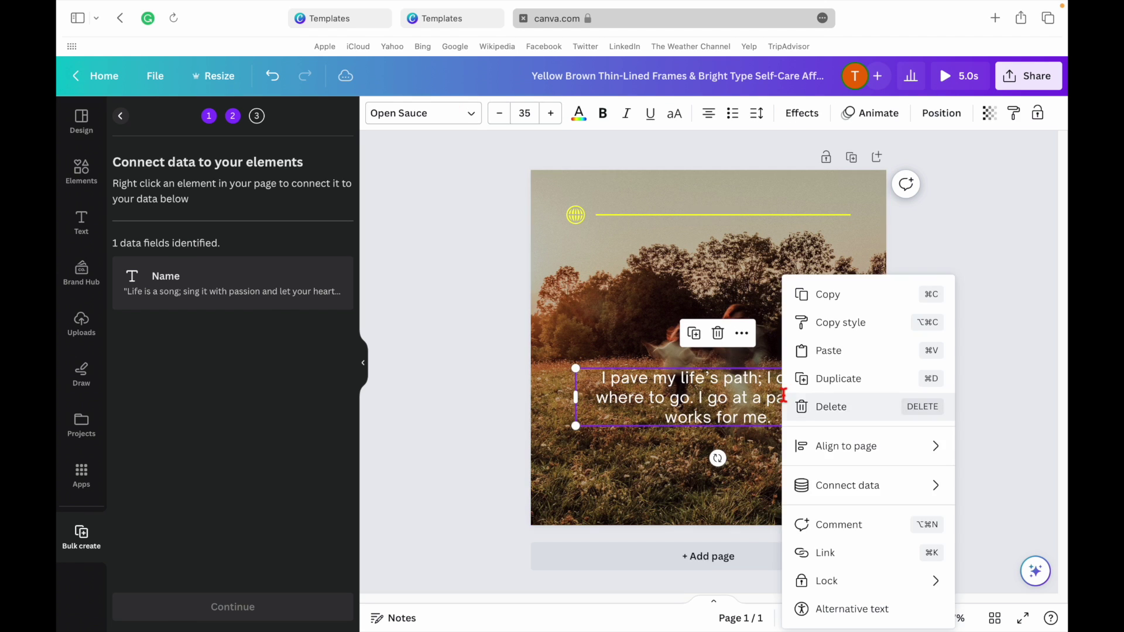
{"action": "mouse_move", "coordinate": [931, 489]}
{"action": "left_click", "coordinate": [712, 491]}
{"action": "double_click", "coordinate": [719, 417]}
{"action": "type", "text": "in"}
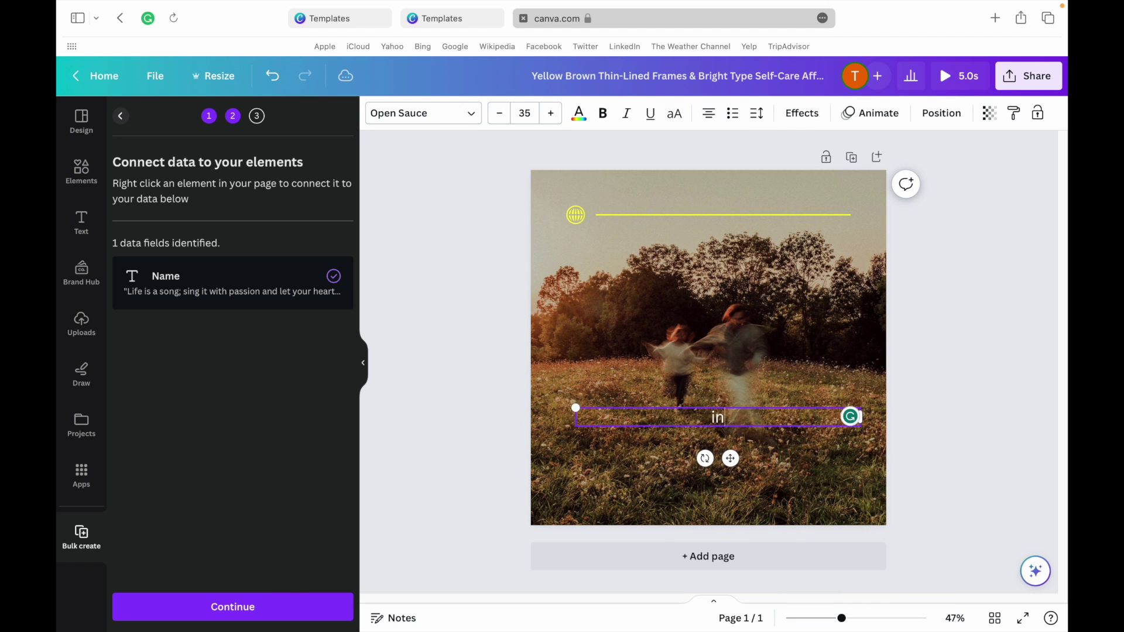
{"action": "type", "text": "stagram post"}
{"action": "left_click", "coordinate": [913, 407]}
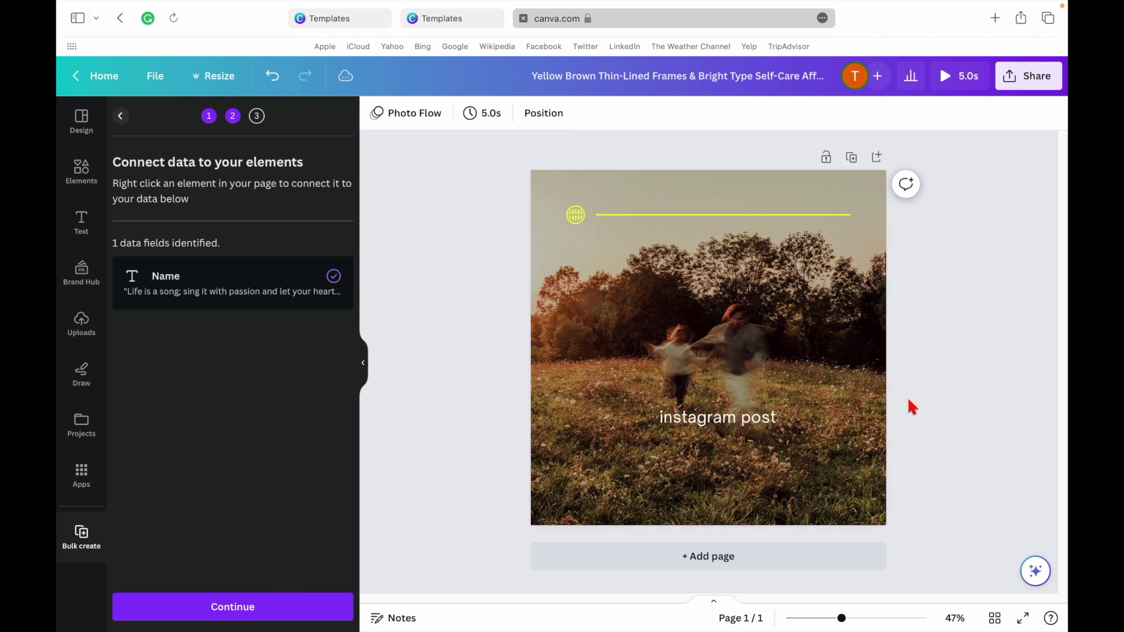
{"action": "left_click", "coordinate": [232, 607]}
{"action": "scroll", "coordinate": [276, 391], "scroll_direction": "down", "scroll_amount": 10}
{"action": "scroll", "coordinate": [276, 391], "scroll_direction": "up", "scroll_amount": 3}
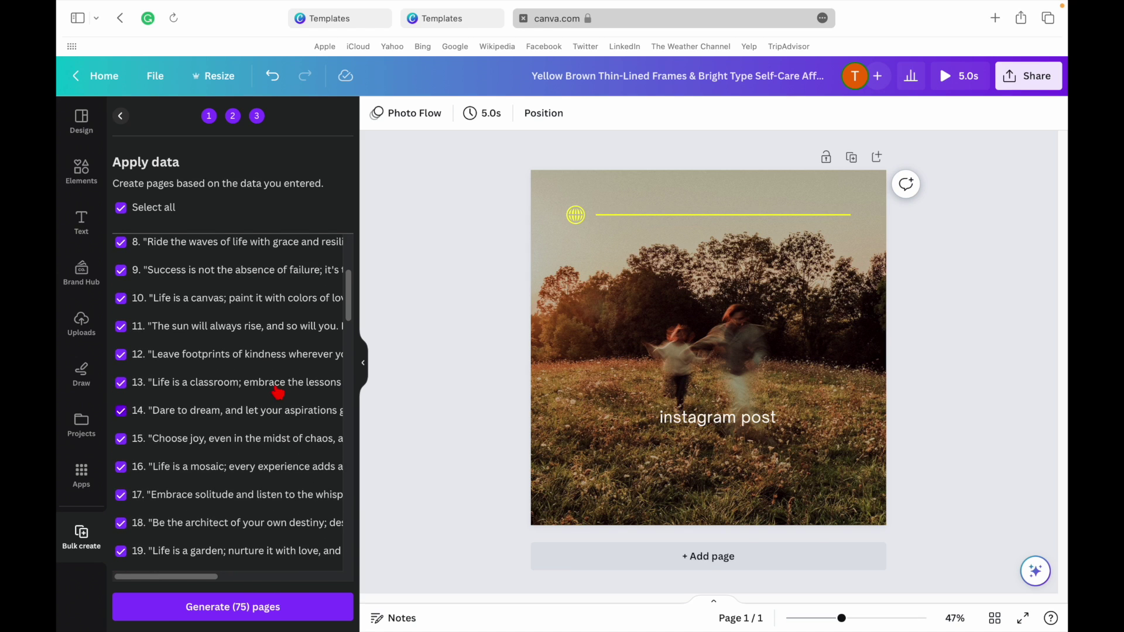
{"action": "left_click", "coordinate": [272, 607]}
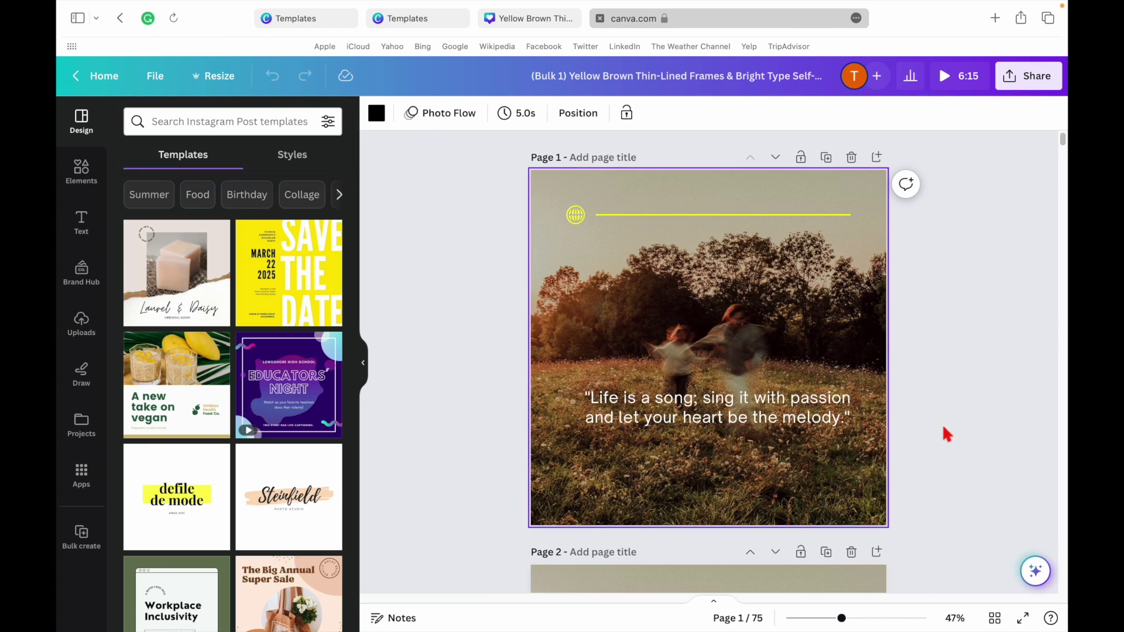
Review the captions on the generated Bulk 1 pages, then bring up the Share options
{"action": "scroll", "coordinate": [1005, 436], "scroll_direction": "down", "scroll_amount": 5}
{"action": "scroll", "coordinate": [995, 438], "scroll_direction": "down", "scroll_amount": 15}
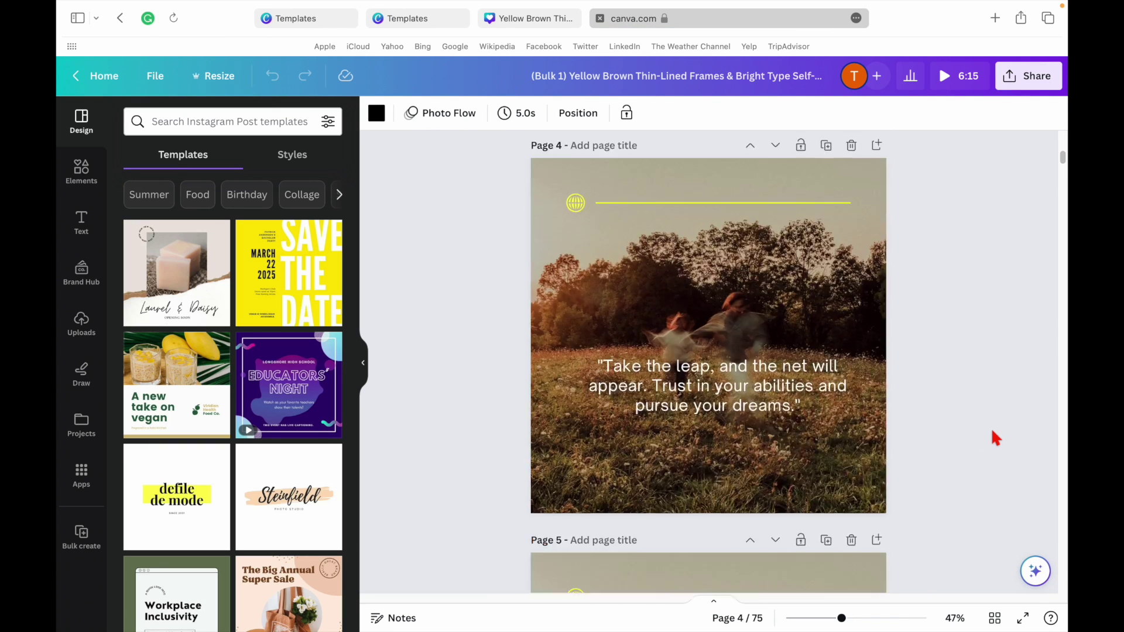
{"action": "left_click_drag", "start_coordinate": [1063, 166], "coordinate": [1060, 328]}
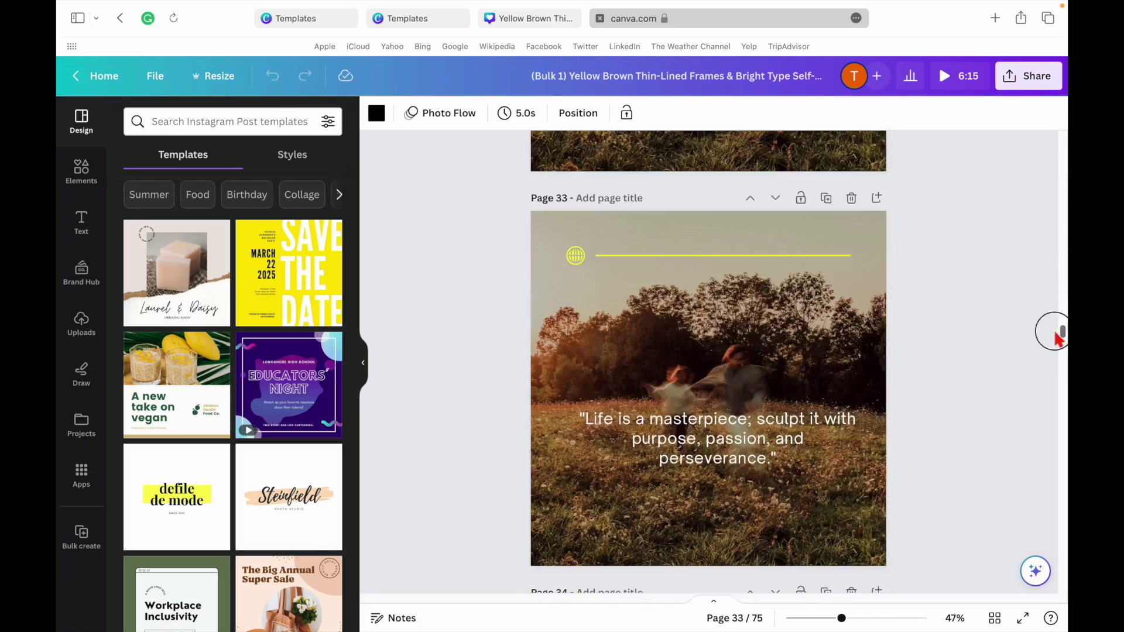
{"action": "scroll", "coordinate": [1042, 295], "scroll_direction": "down", "scroll_amount": 20}
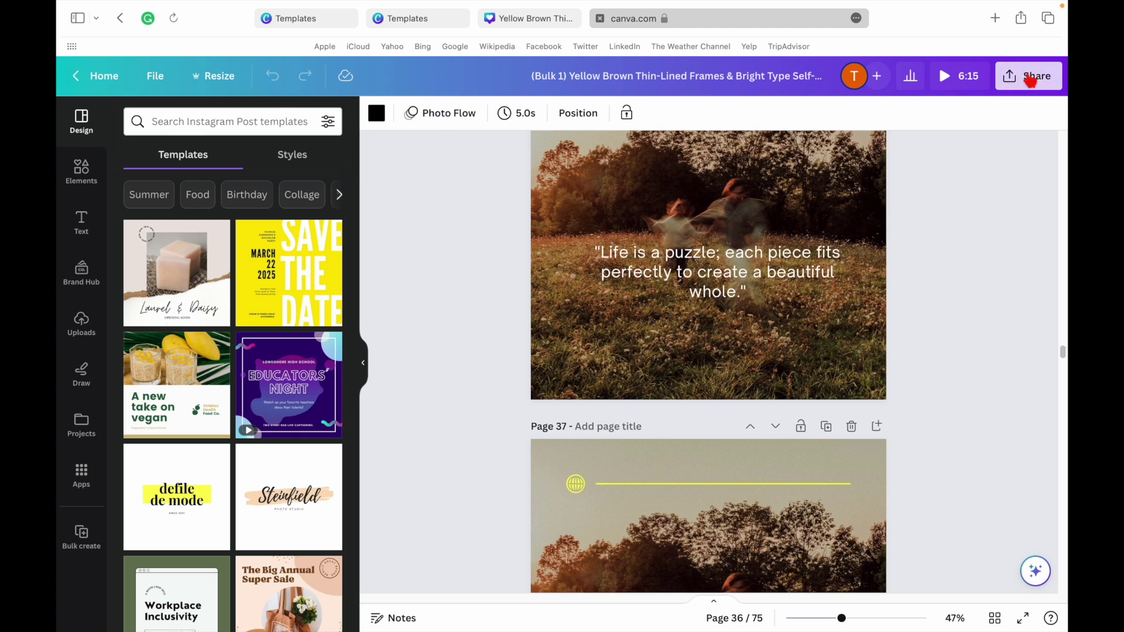
{"action": "scroll", "coordinate": [1041, 426], "scroll_direction": "down", "scroll_amount": 5}
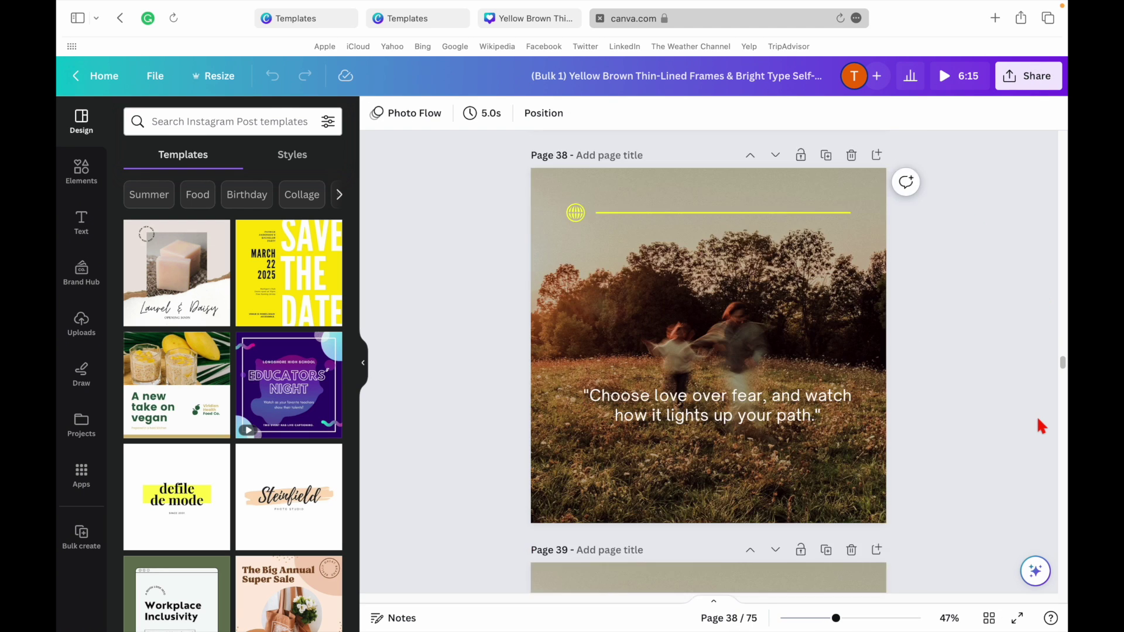
{"action": "scroll", "coordinate": [1041, 426], "scroll_direction": "down", "scroll_amount": 2}
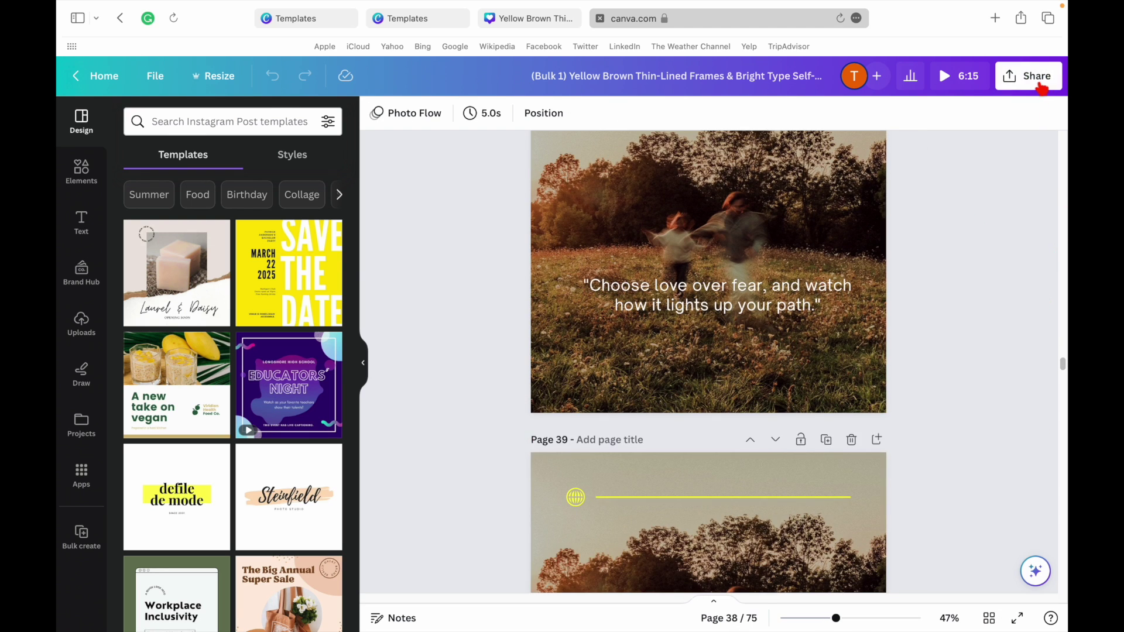
{"action": "left_click", "coordinate": [1041, 86]}
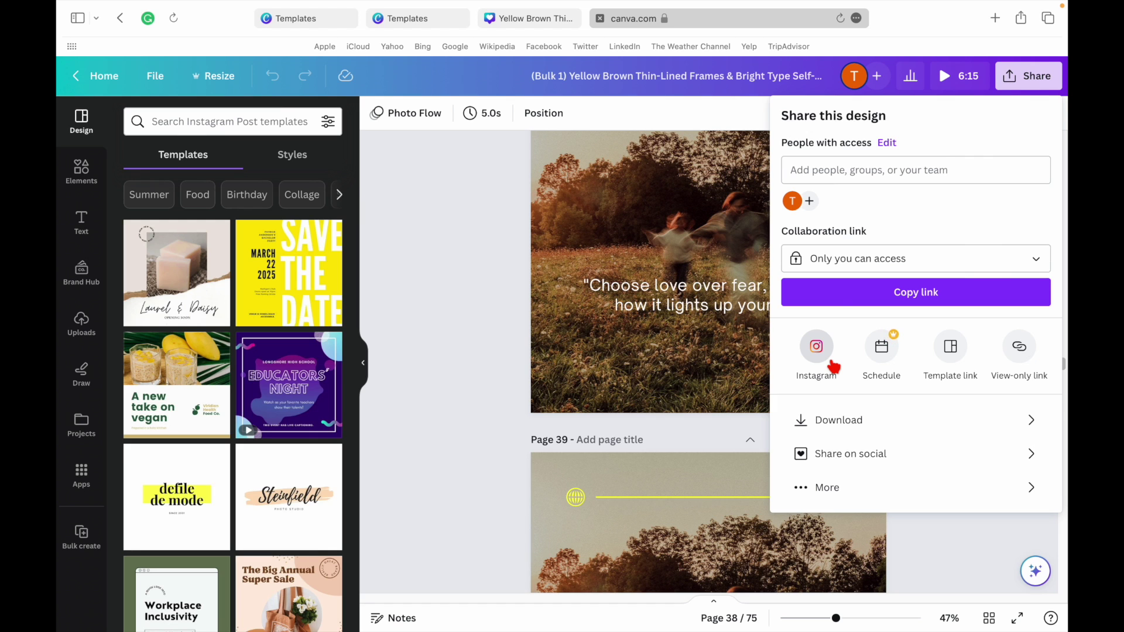
Download all 75 pages with the file type changed from MP4 Video to PNG
{"action": "left_click", "coordinate": [908, 422]}
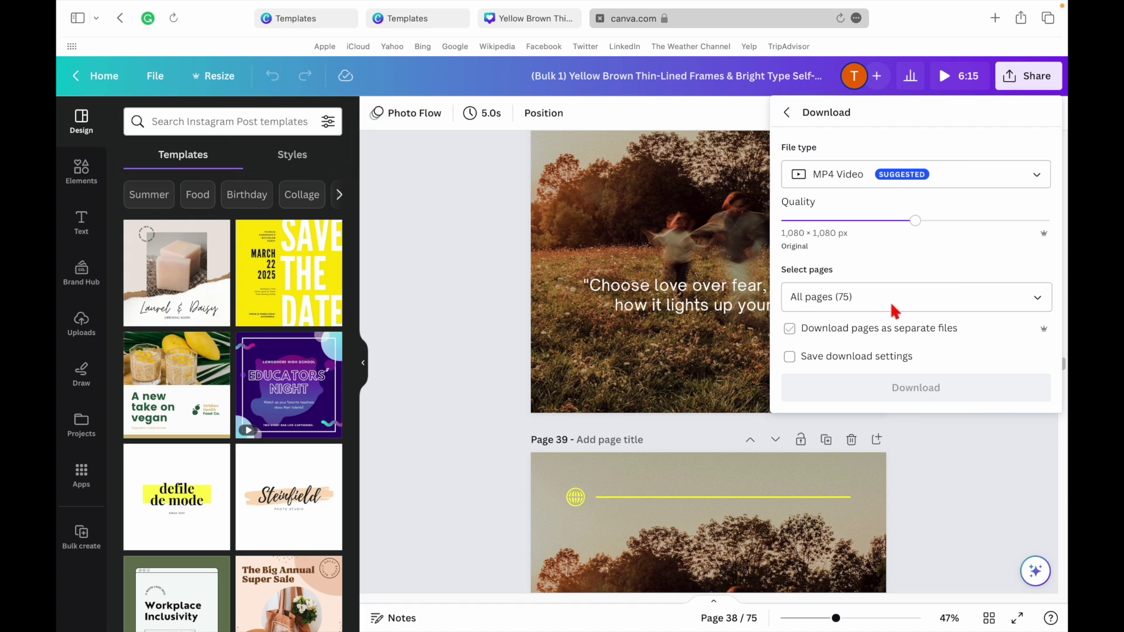
{"action": "left_click", "coordinate": [954, 183]}
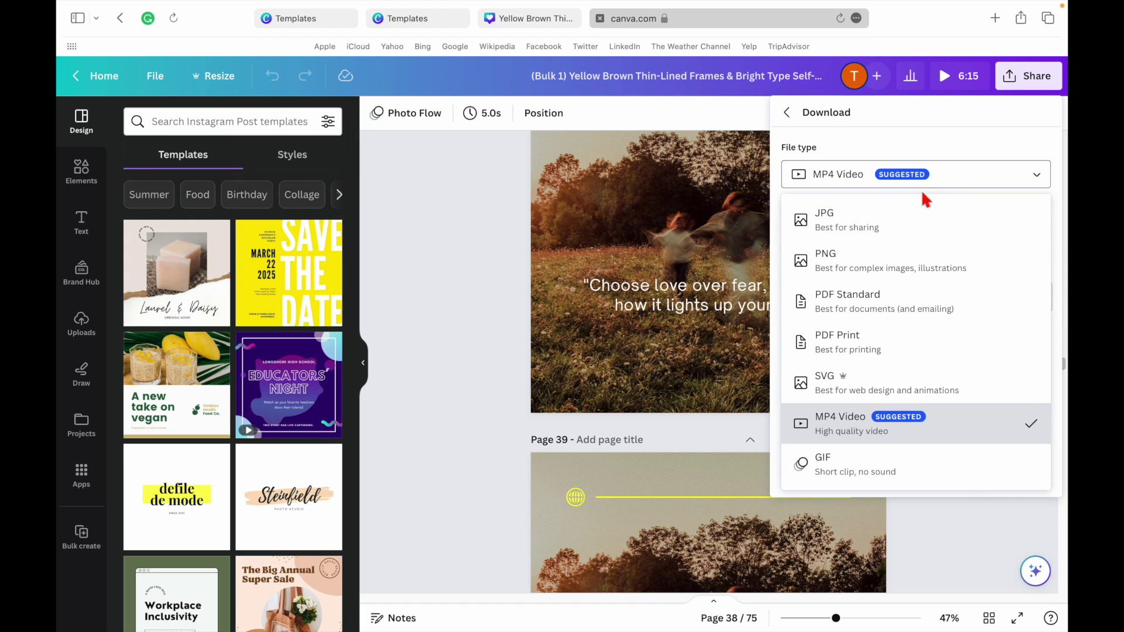
{"action": "left_click", "coordinate": [894, 269]}
{"action": "left_click", "coordinate": [934, 452]}
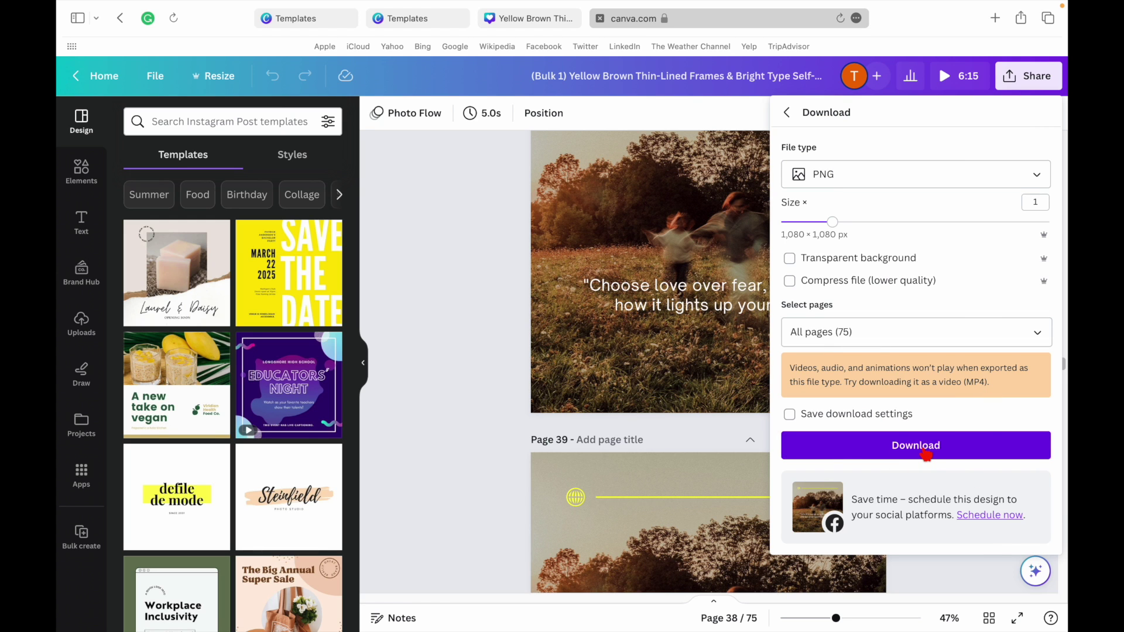
{"action": "left_click", "coordinate": [926, 455]}
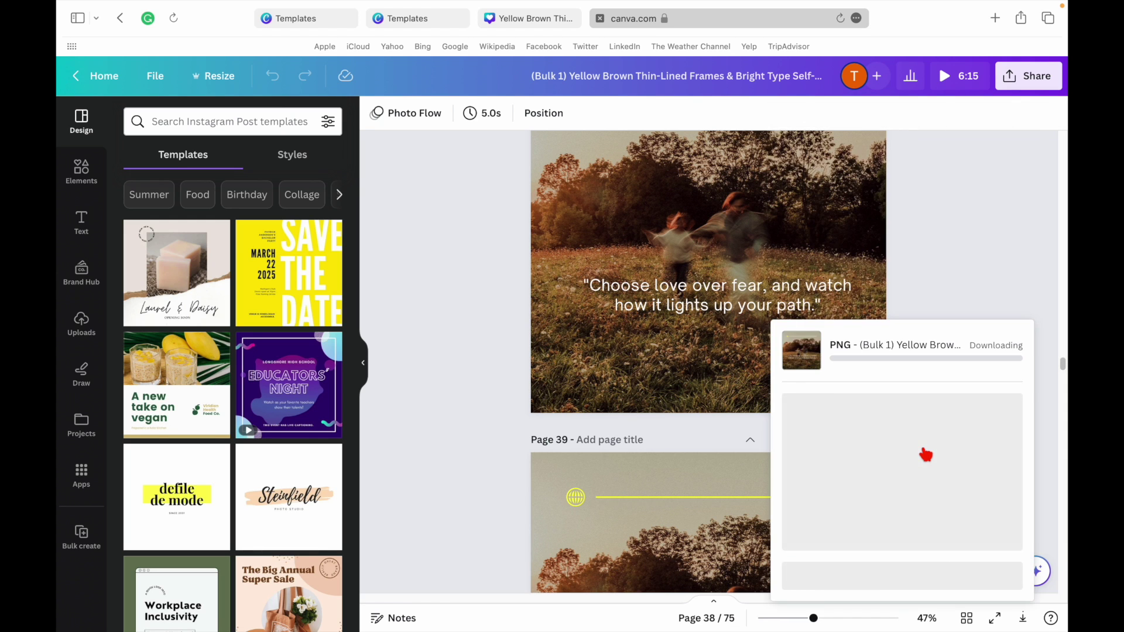